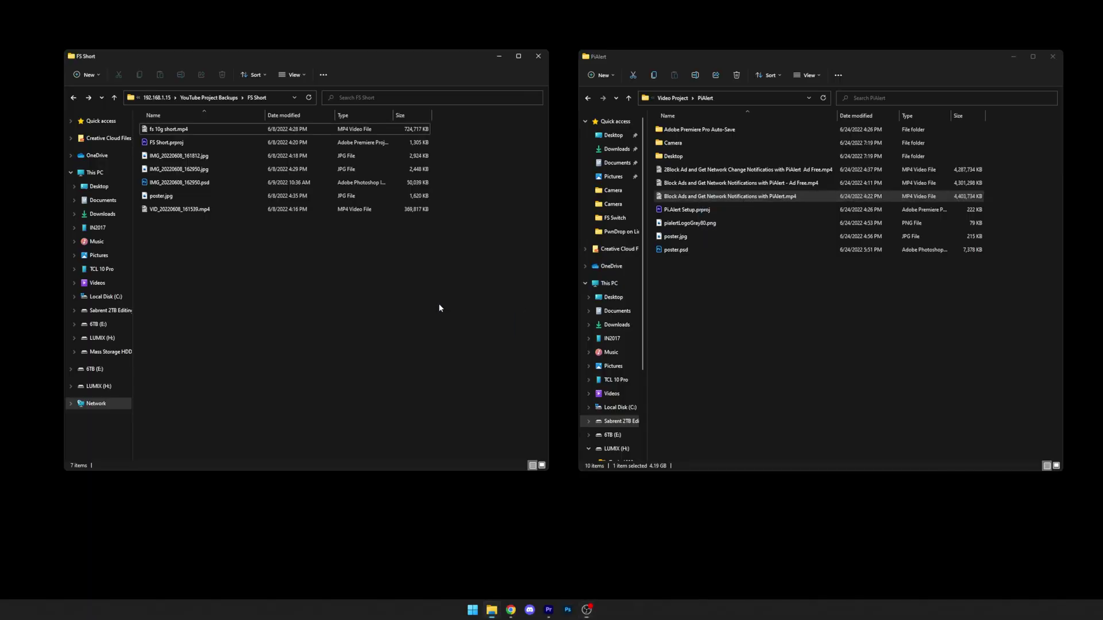
- Paste the 4,403,734 KB PiAlert MP4 video into the FS Short folder with Ctrl+V
key("ctrl+v")
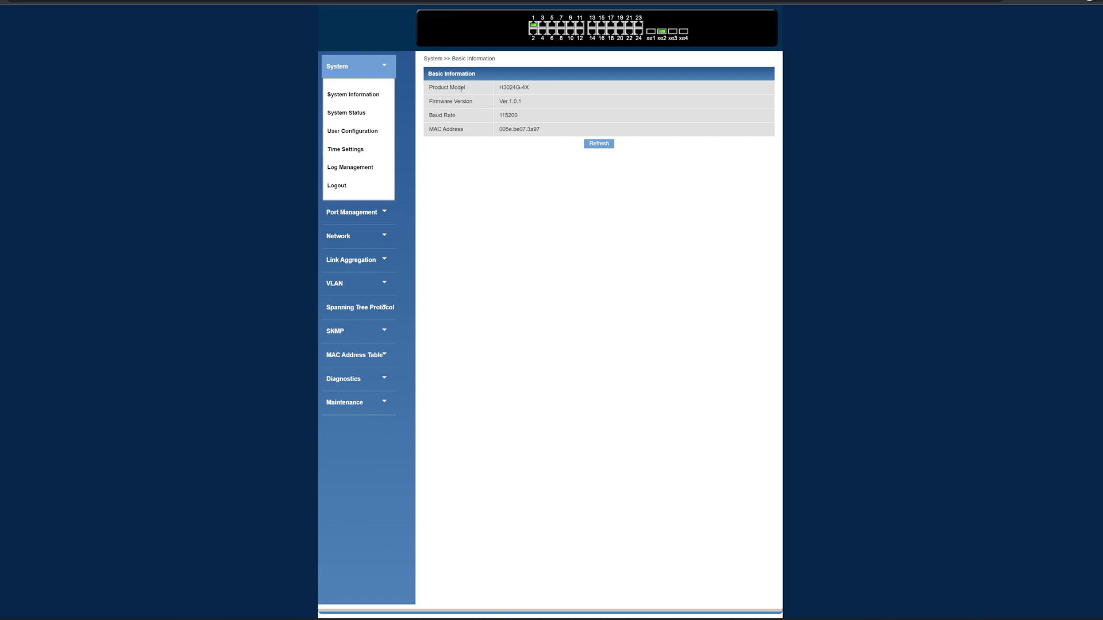
- Check the H3024G-4X model info, then view and refresh running time, CPU and memory usage
left_click_drag(498, 87, 529, 87)
left_click(506, 93)
left_click(355, 113)
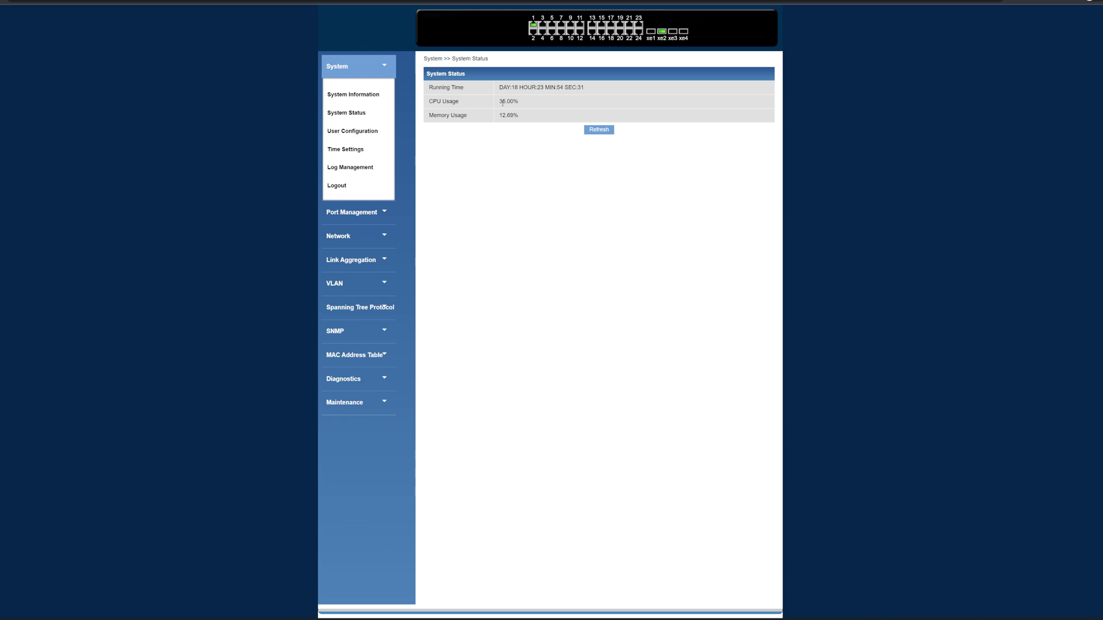
left_click(597, 131)
- Inspect the user account username settings, then view and refresh the system time
left_click(358, 132)
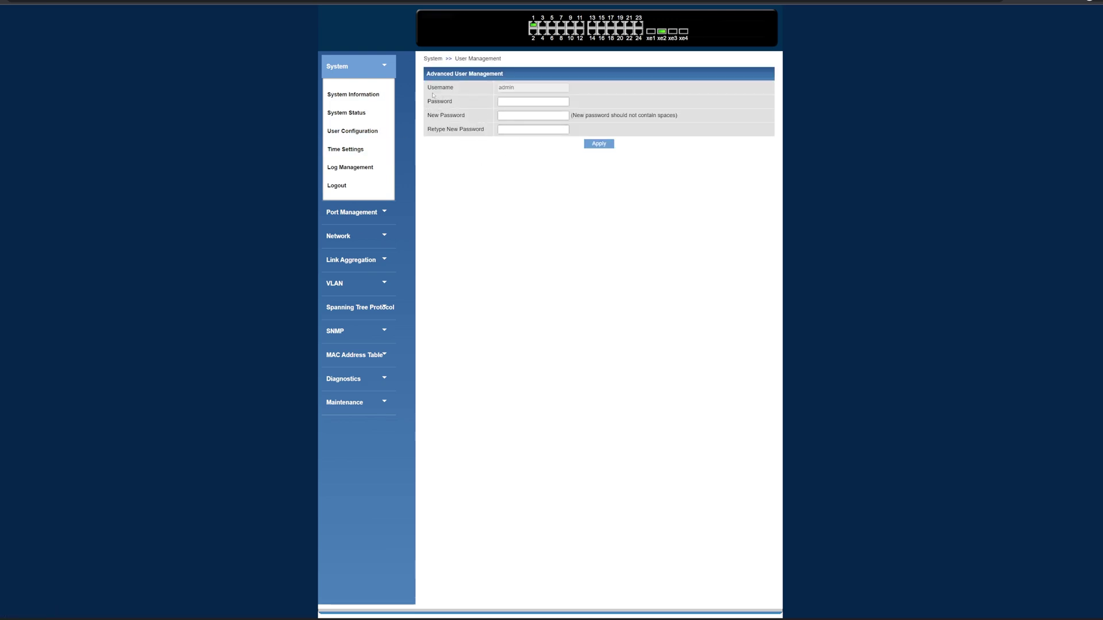
left_click_drag(426, 88, 450, 92)
double_click(502, 89)
left_click(347, 151)
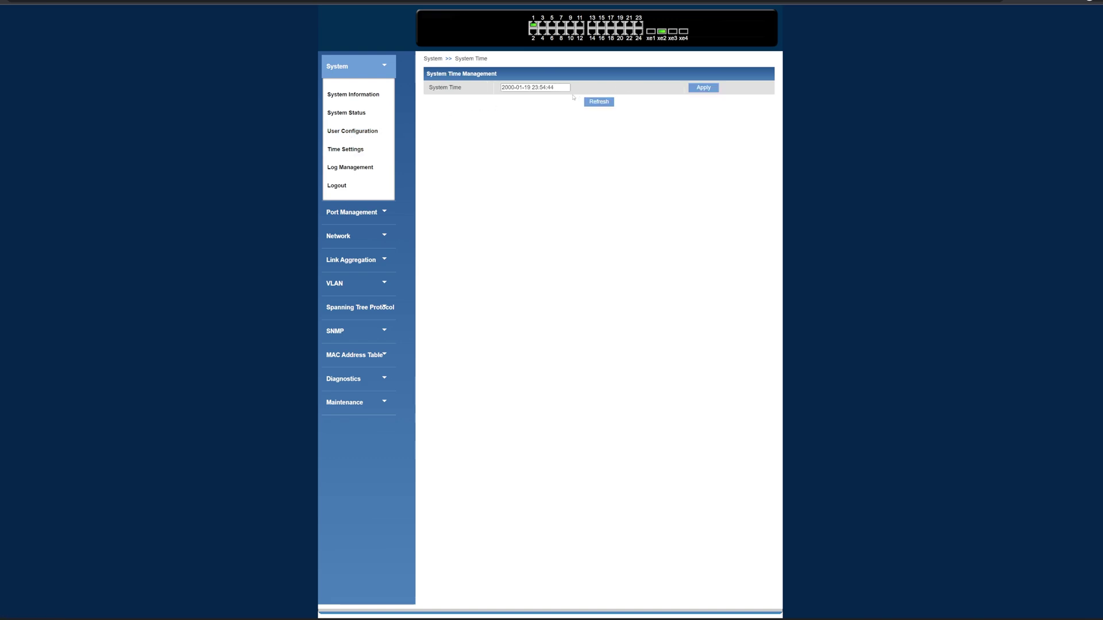
left_click(595, 103)
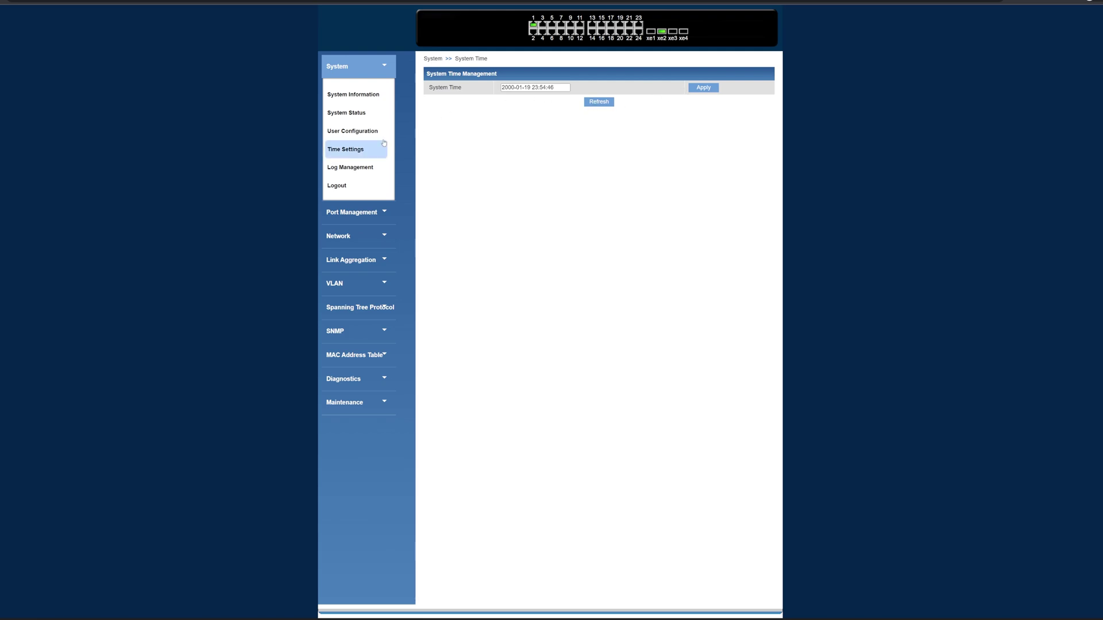
- Review the event log of port up/down notifications, page 1 of 17
left_click(350, 167)
scroll(566, 142, "down", 1)
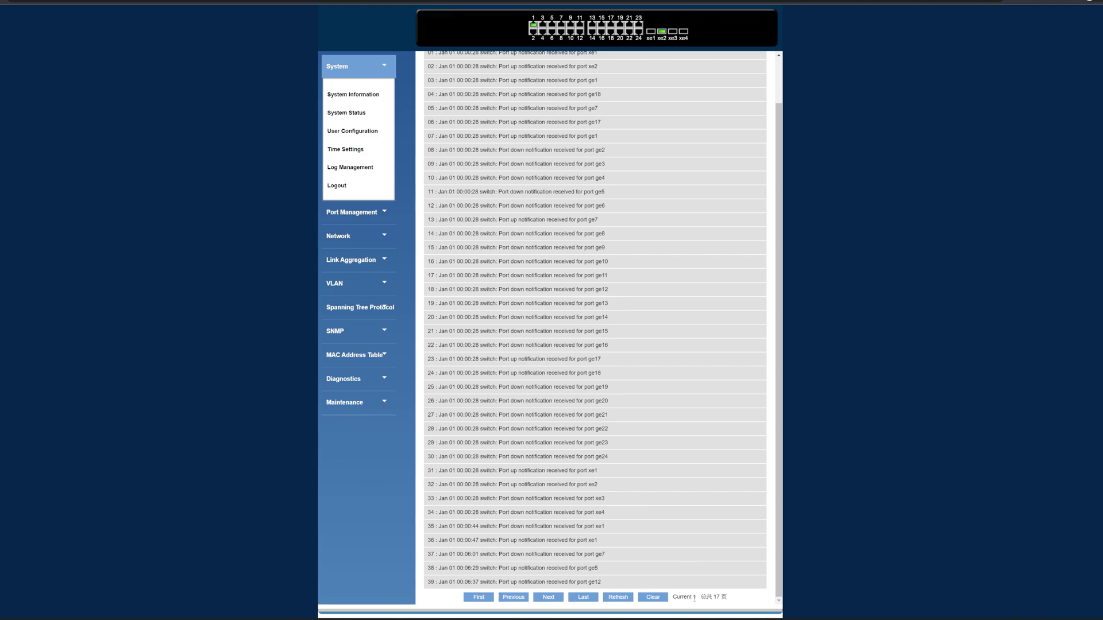
left_click_drag(694, 598, 723, 595)
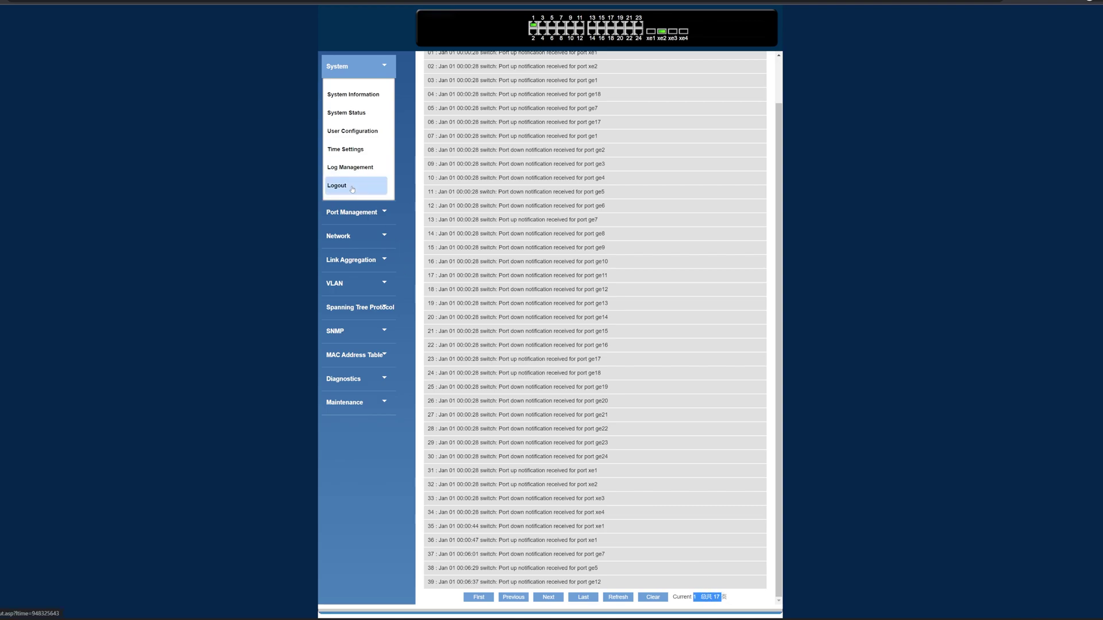
left_click(351, 212)
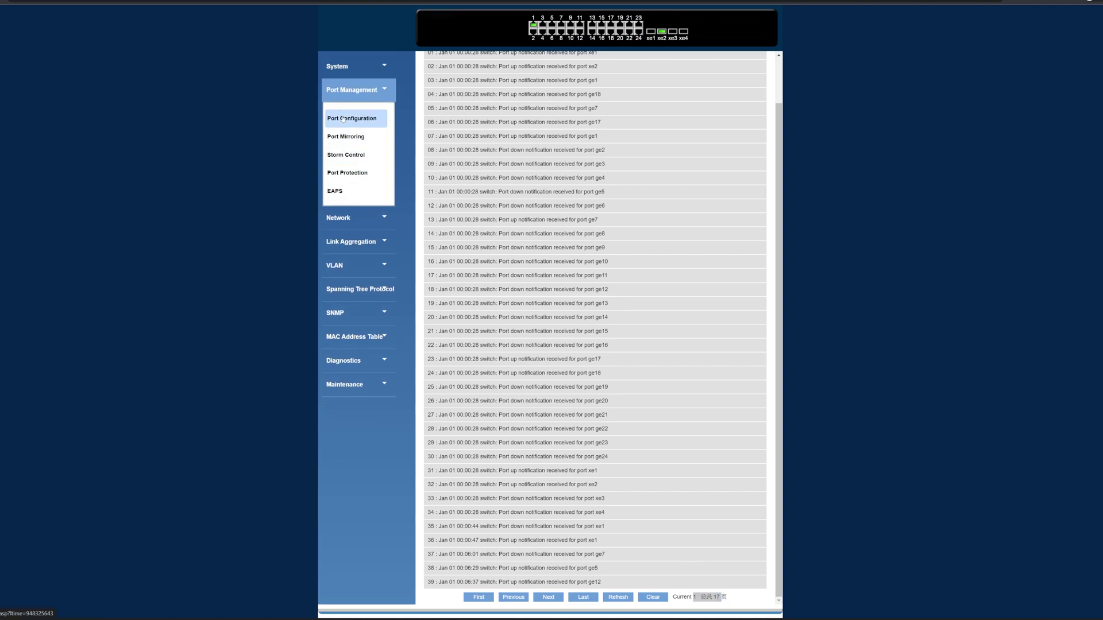
left_click(345, 118)
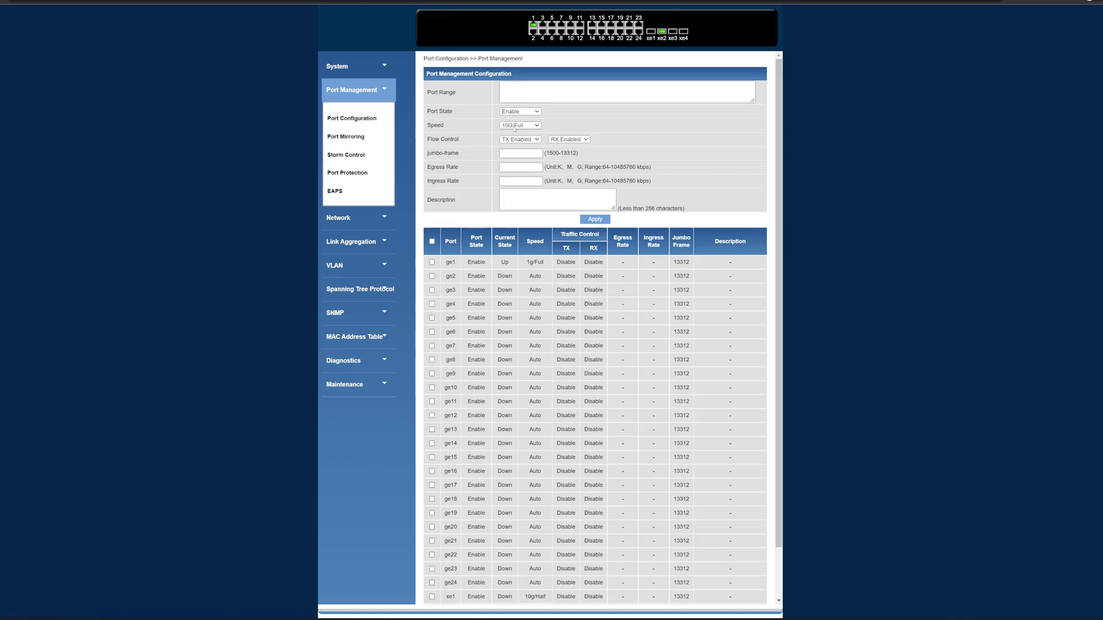
left_click(515, 126)
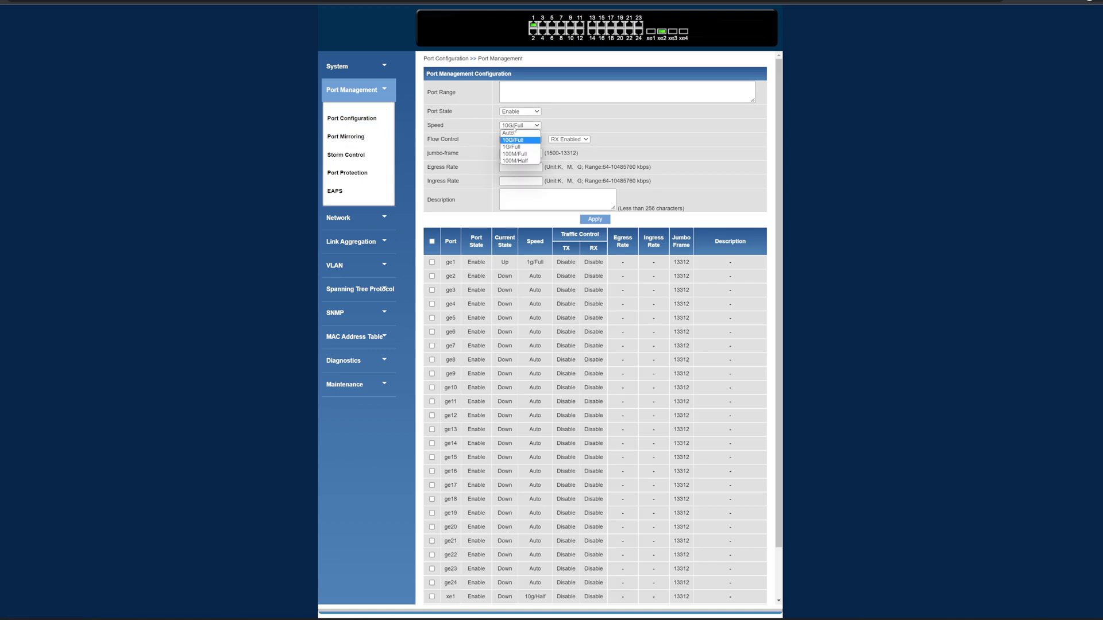
left_click(474, 147)
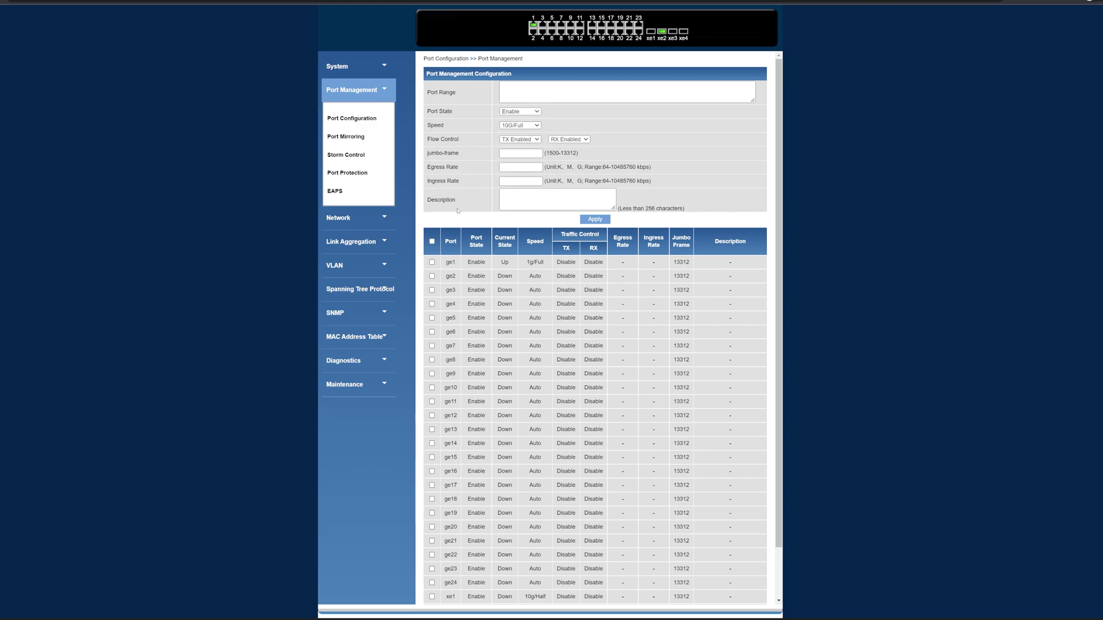
scroll(563, 302, "down", 1)
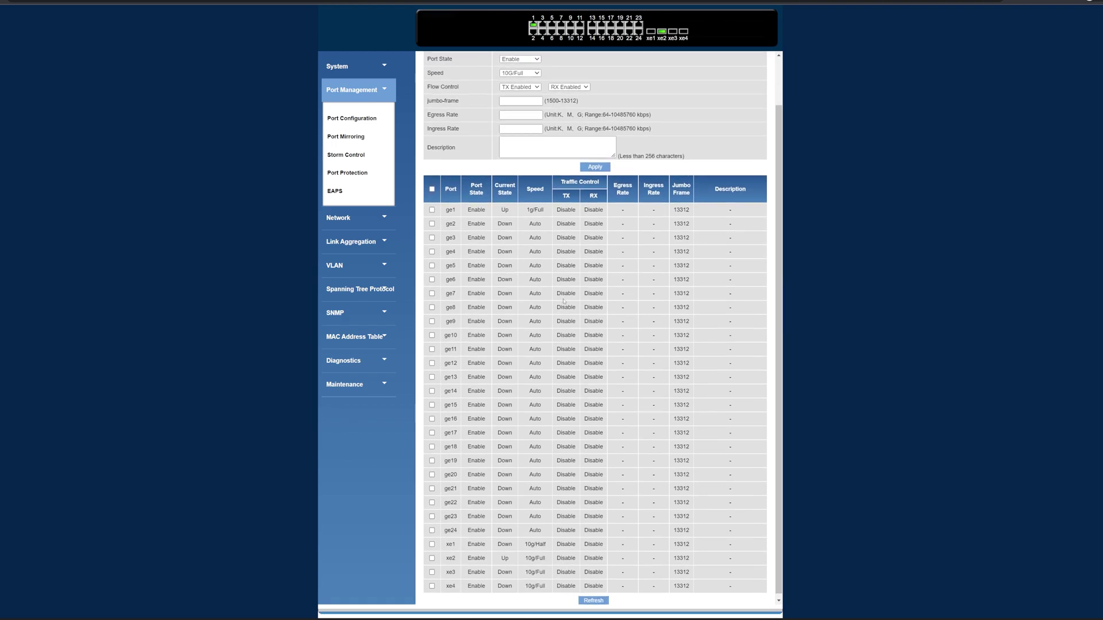
left_click(345, 136)
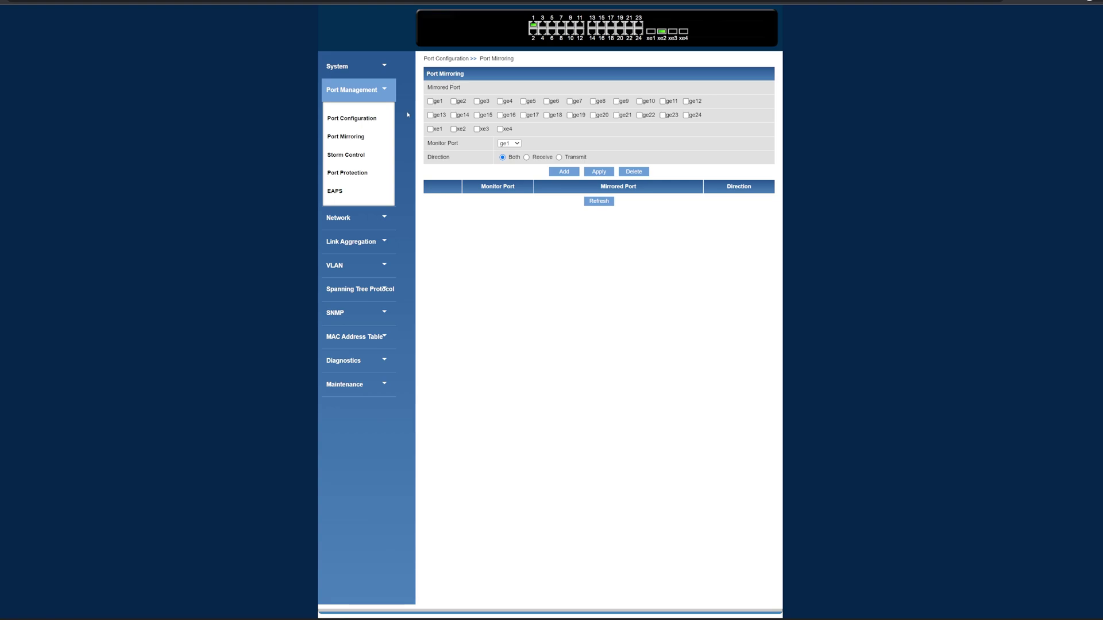
- Browse Storm Control, Port Protection and EAPS, then view the vlan1.1 IP configuration at 192.168.1.1/24
left_click(346, 154)
left_click(347, 172)
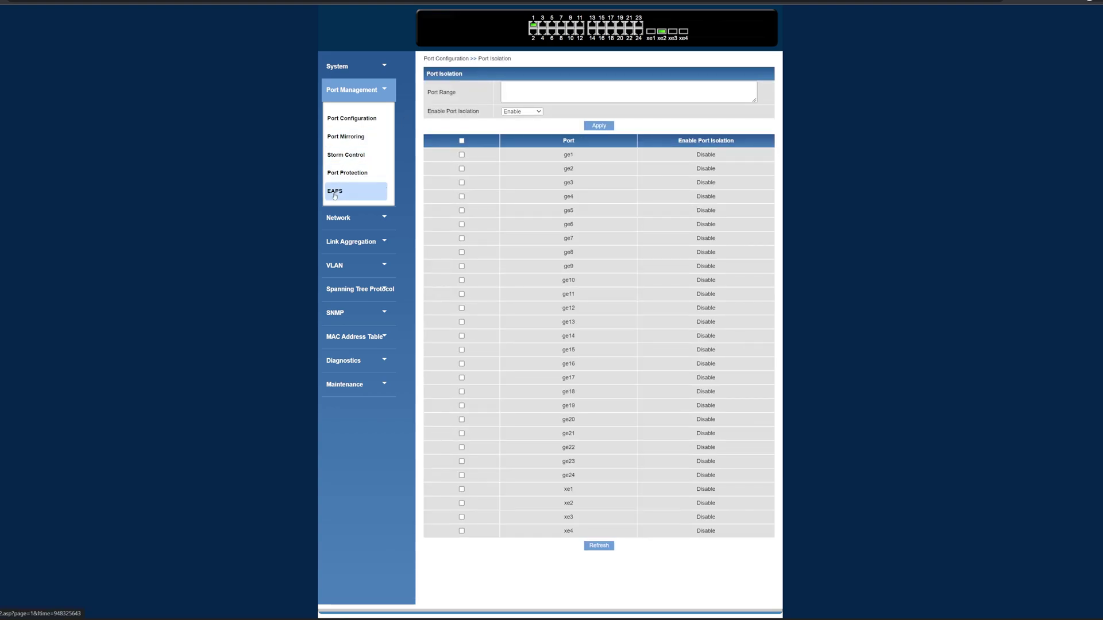
left_click(335, 191)
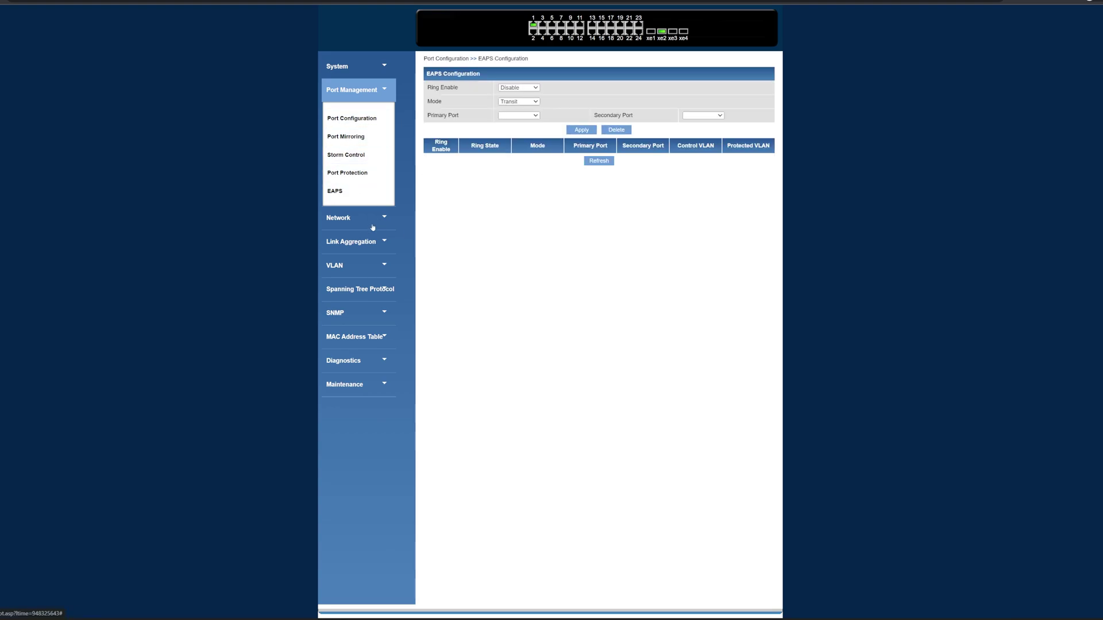
left_click(339, 217)
left_click(345, 148)
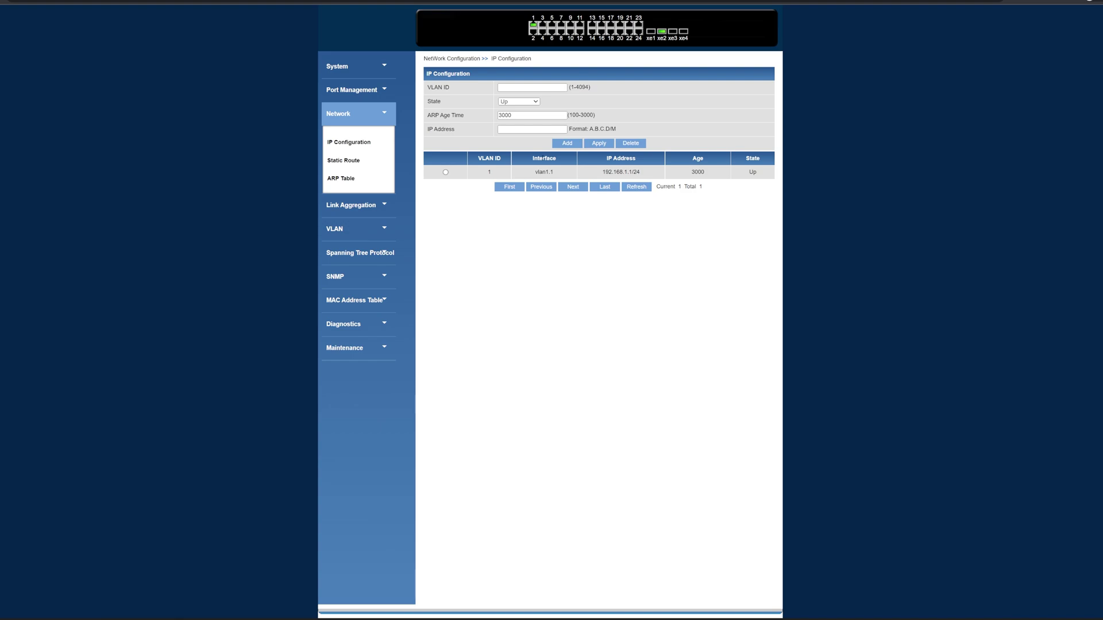
- View the static route table and the ARP table of 19 dynamic 192.168.1.x entries
left_click(344, 160)
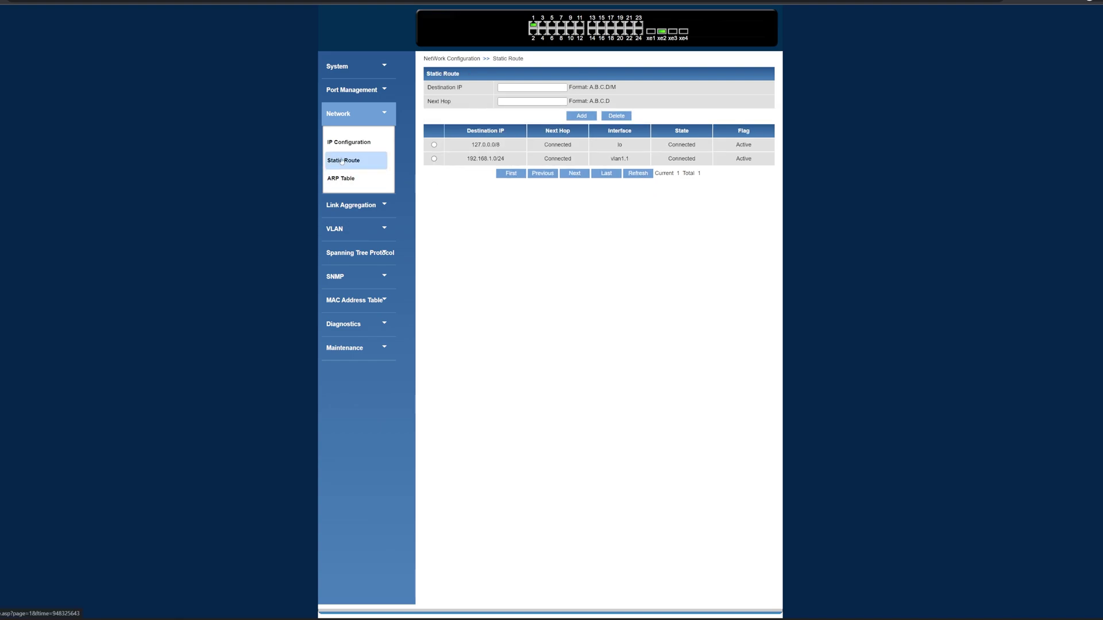
left_click(341, 179)
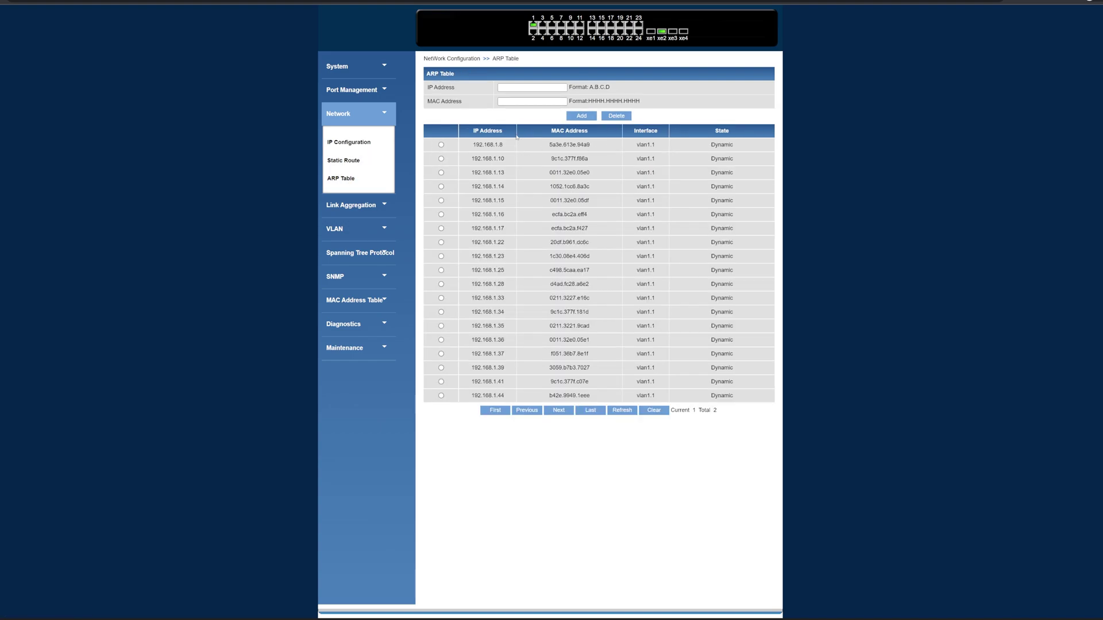
left_click(358, 204)
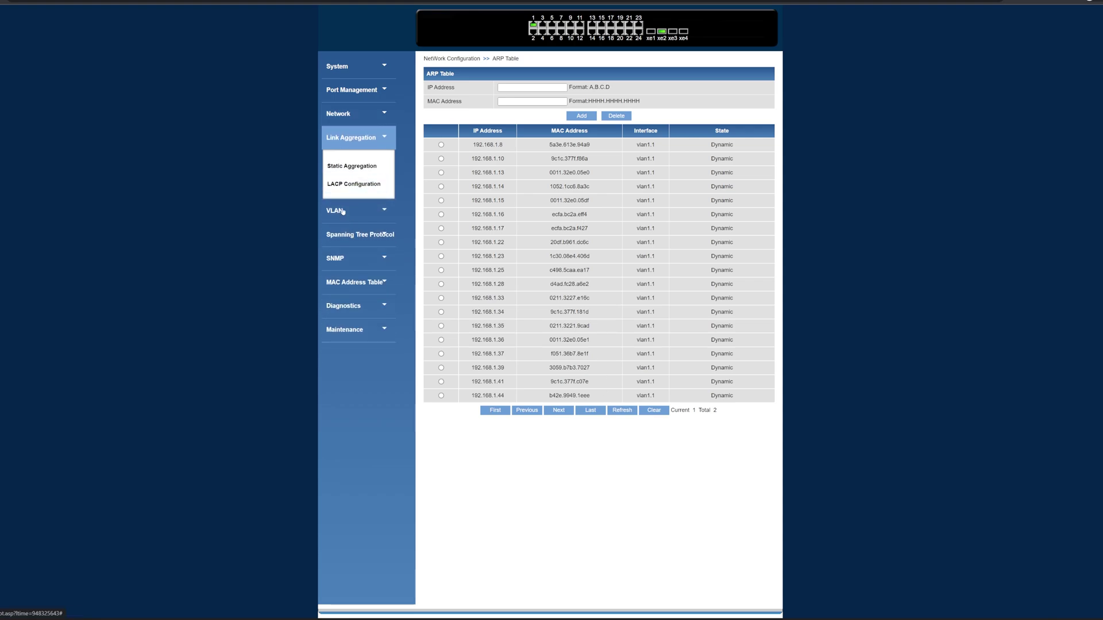
- Browse the VLAN, Spanning Tree and SNMP sections to reach SNMP Trap Configuration, with traps disabled
left_click(343, 211)
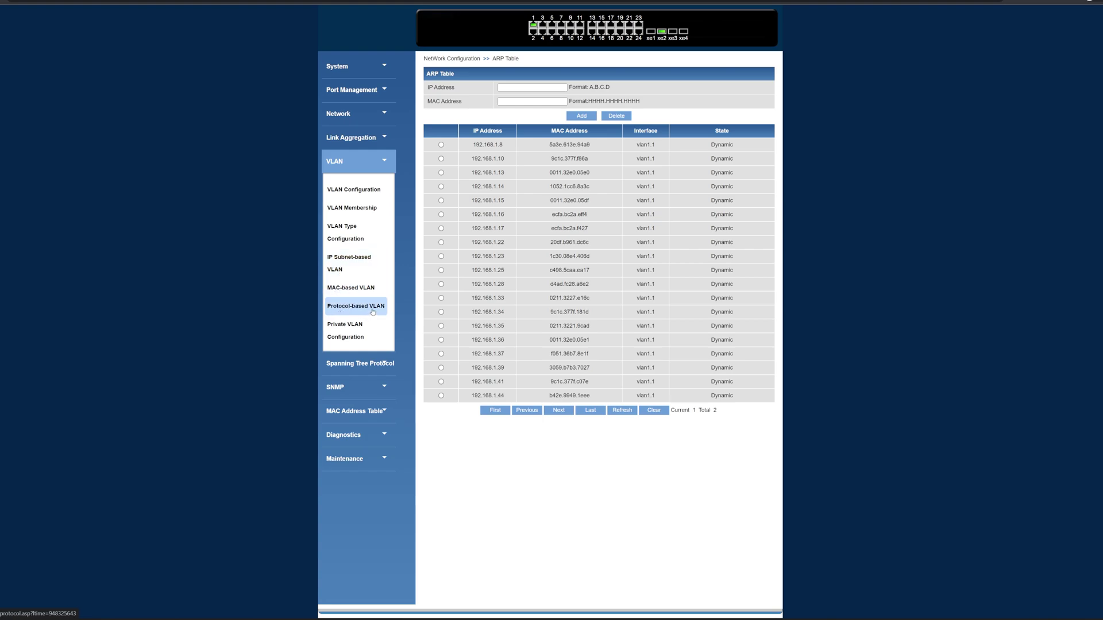
left_click(358, 366)
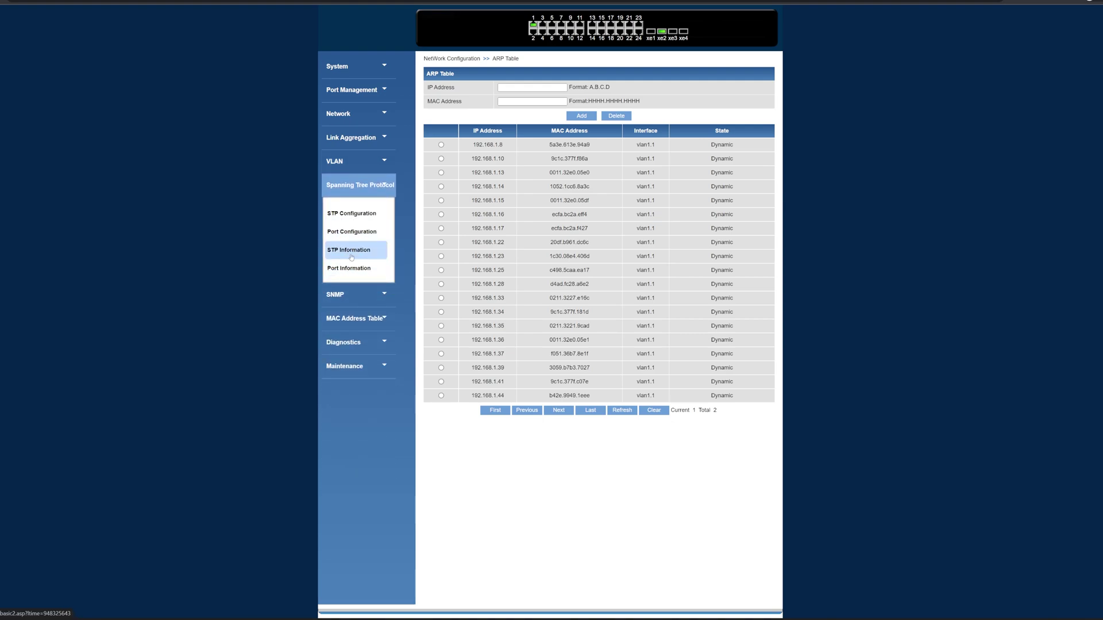
left_click(351, 296)
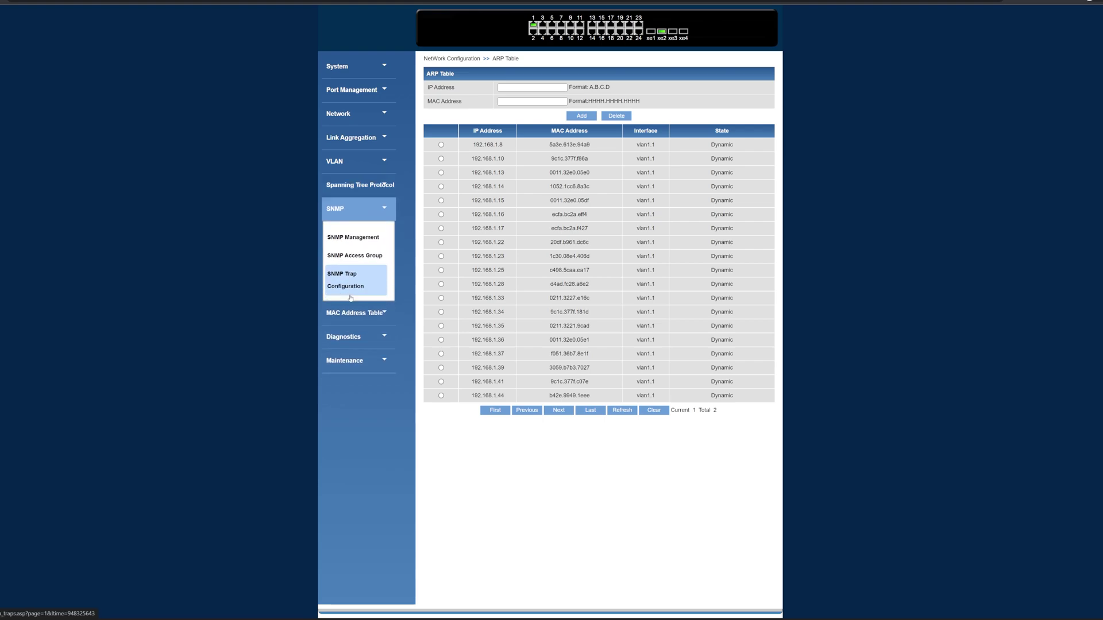
left_click(353, 238)
- Show the MAC Address Table with two dynamic VLAN 1 entries on ports xe2 and ge1
left_click(382, 276)
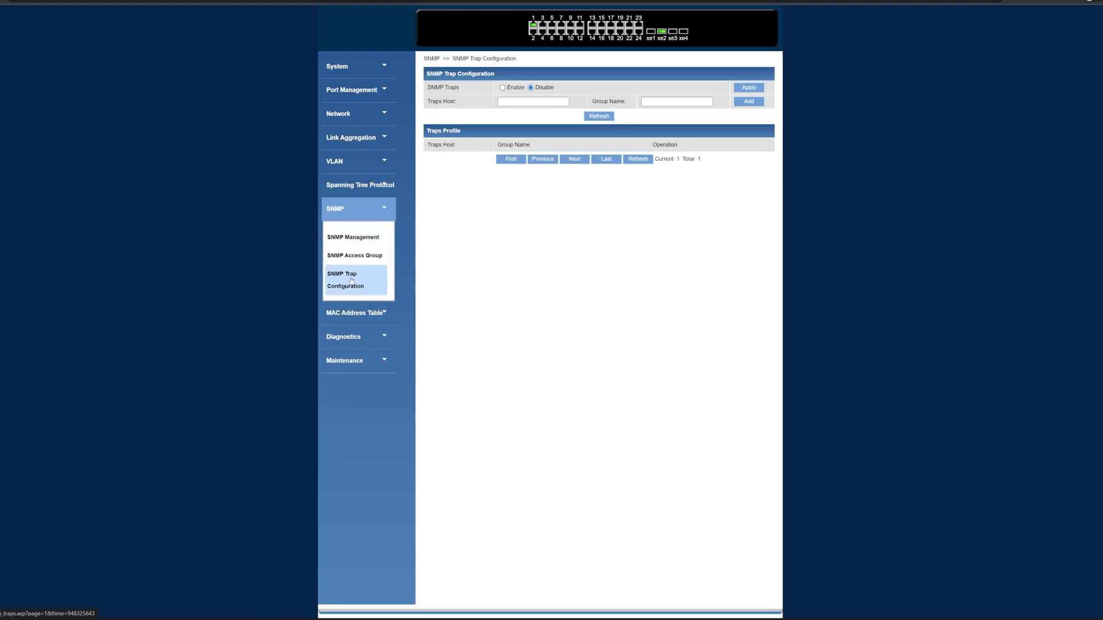
left_click(345, 314)
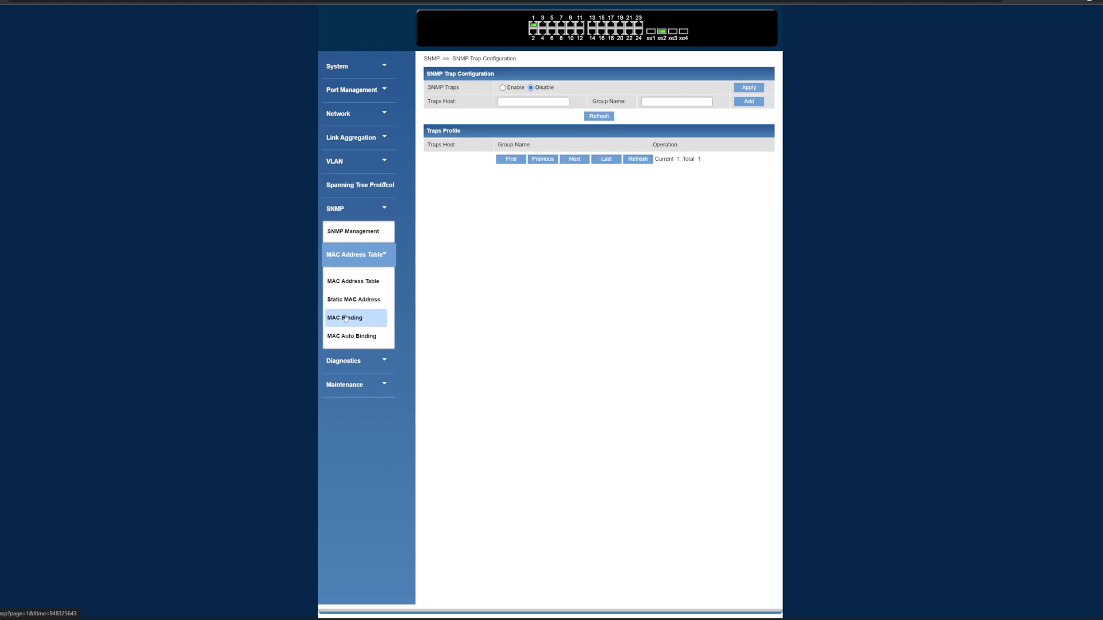
left_click(348, 262)
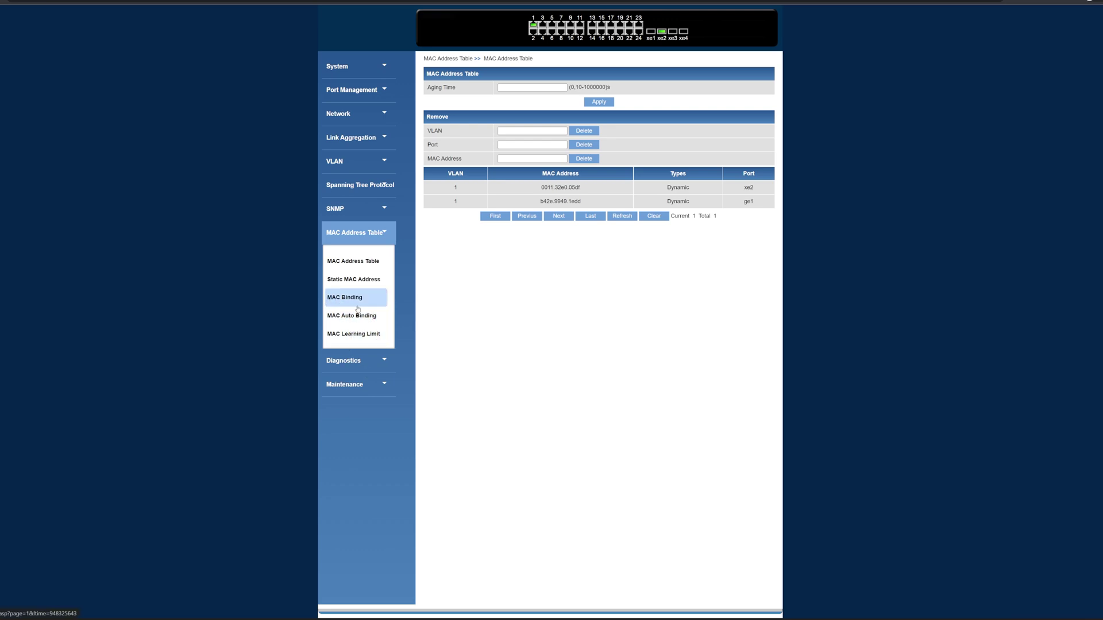
- Open Ping Diagnostics, then check the PC's Ethernet status showing a 1.0 Gbps link
left_click(356, 361)
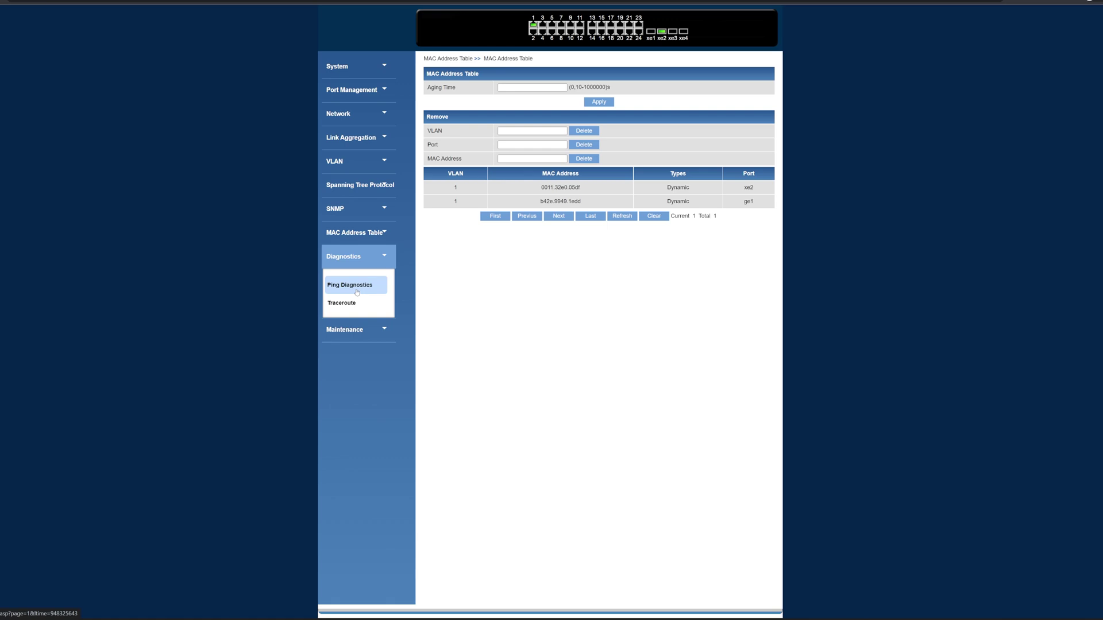
left_click(357, 293)
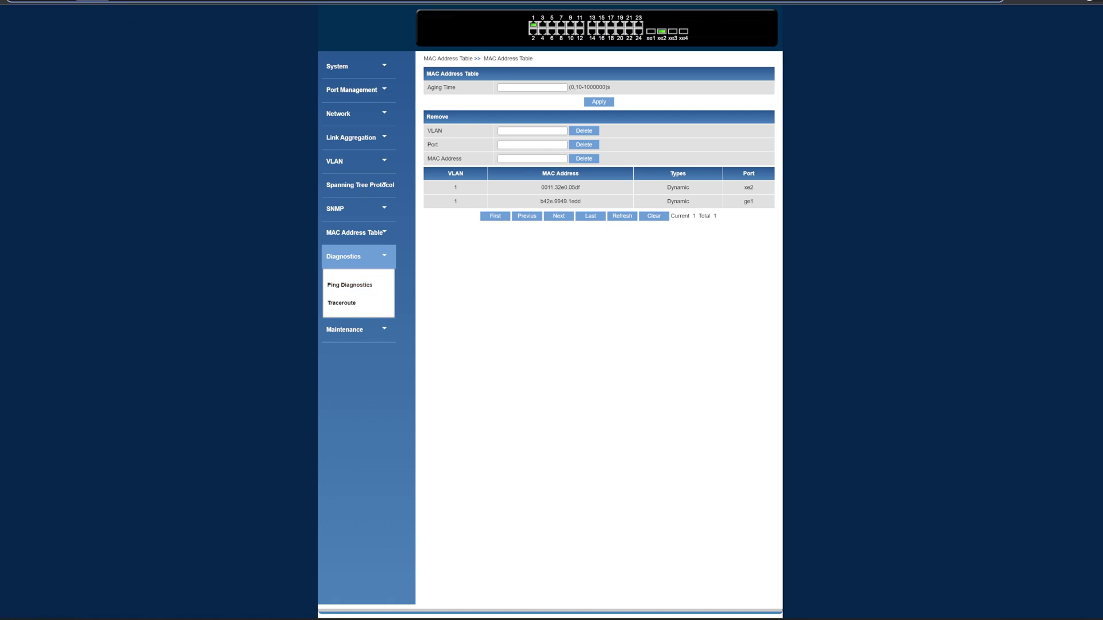
left_click(727, 599)
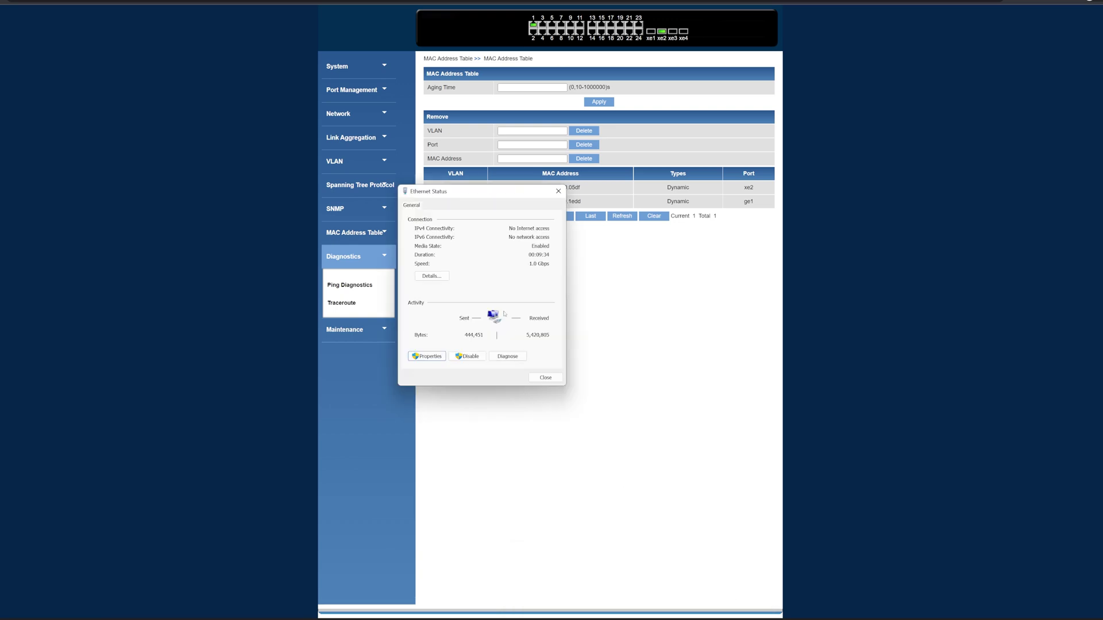
left_click(427, 356)
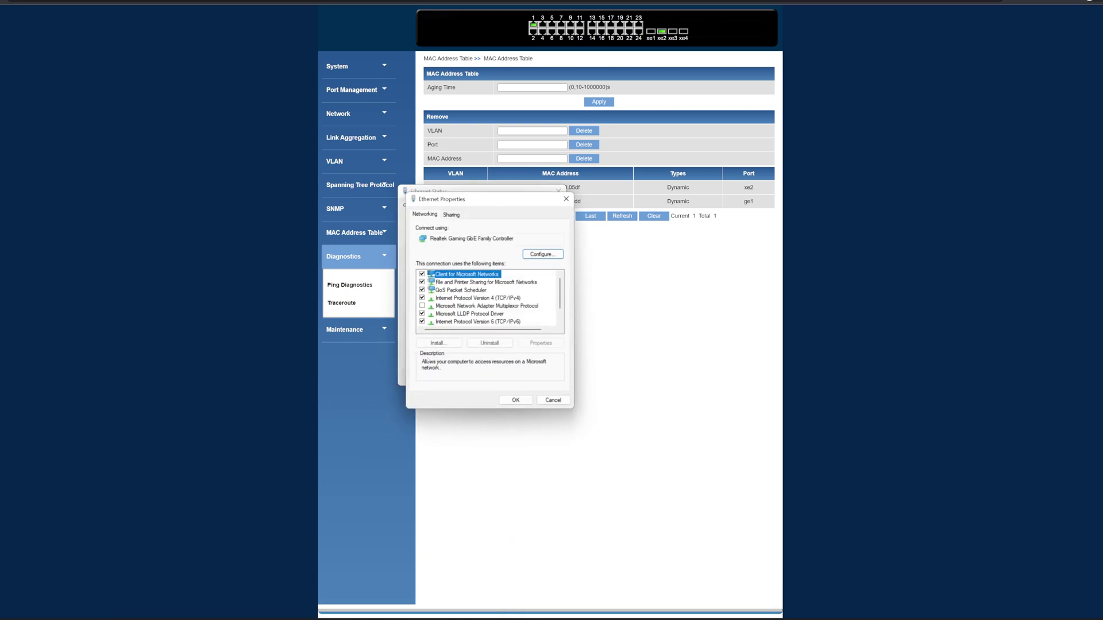
double_click(464, 299)
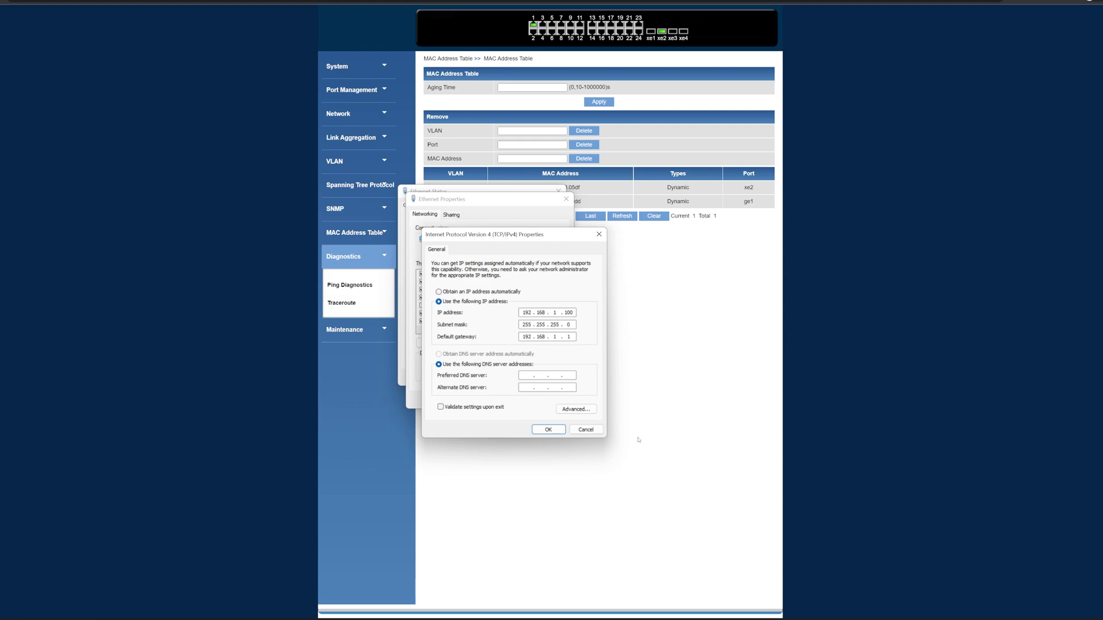
left_click(585, 430)
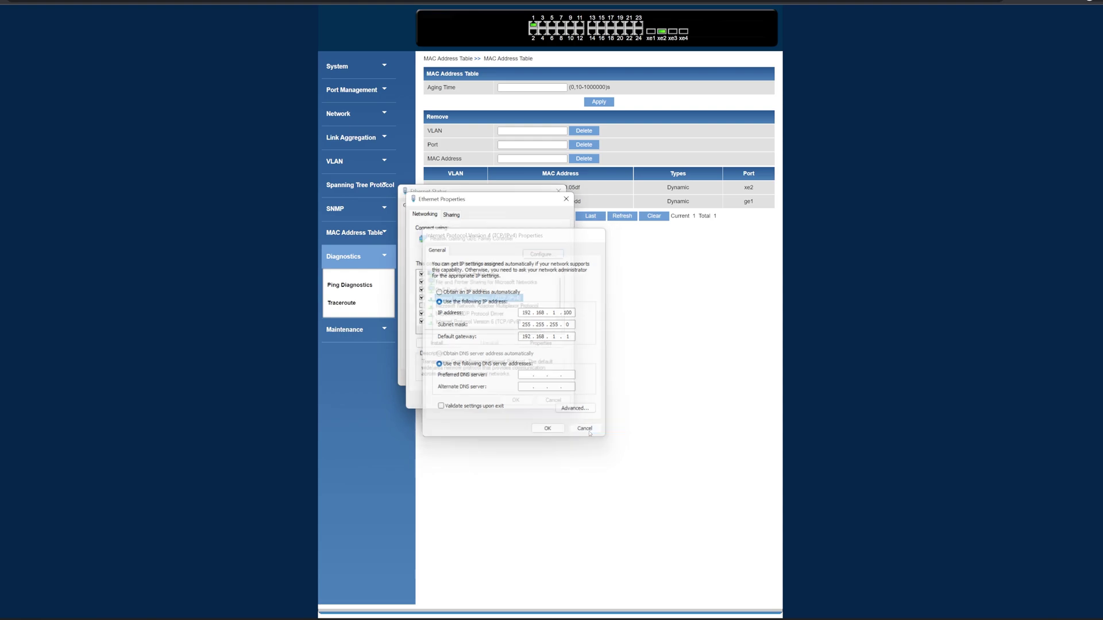
key("Escape")
key("Escape")
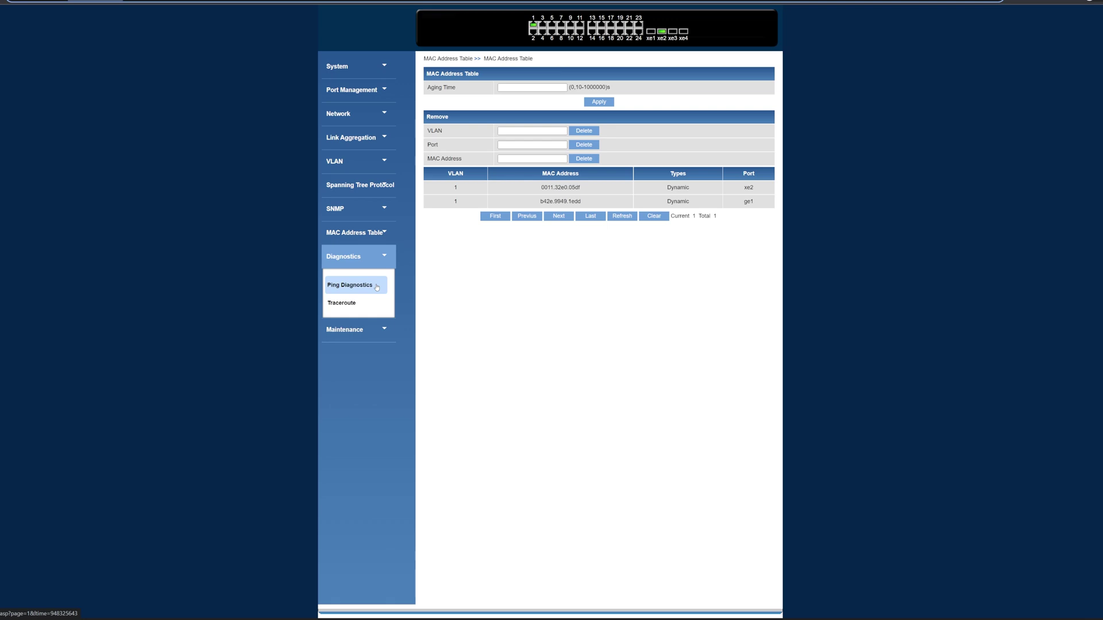
- View the Factory Default and Reboot Switch pages, then Backup/Upgrade Manager showing firmware Ver.1.0.1
left_click(361, 331)
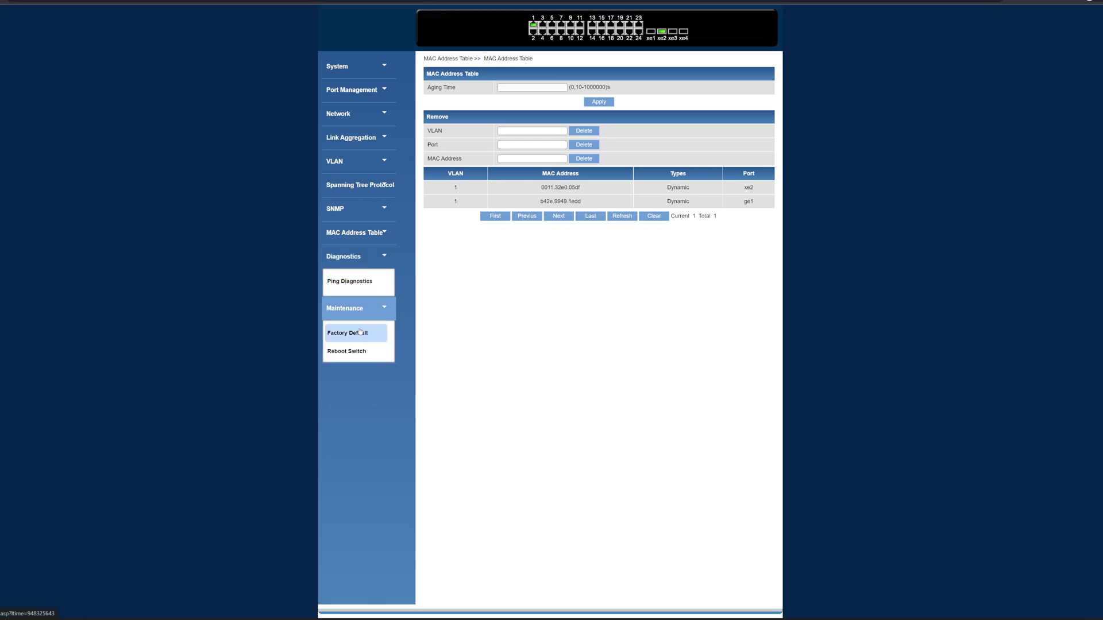
left_click(349, 309)
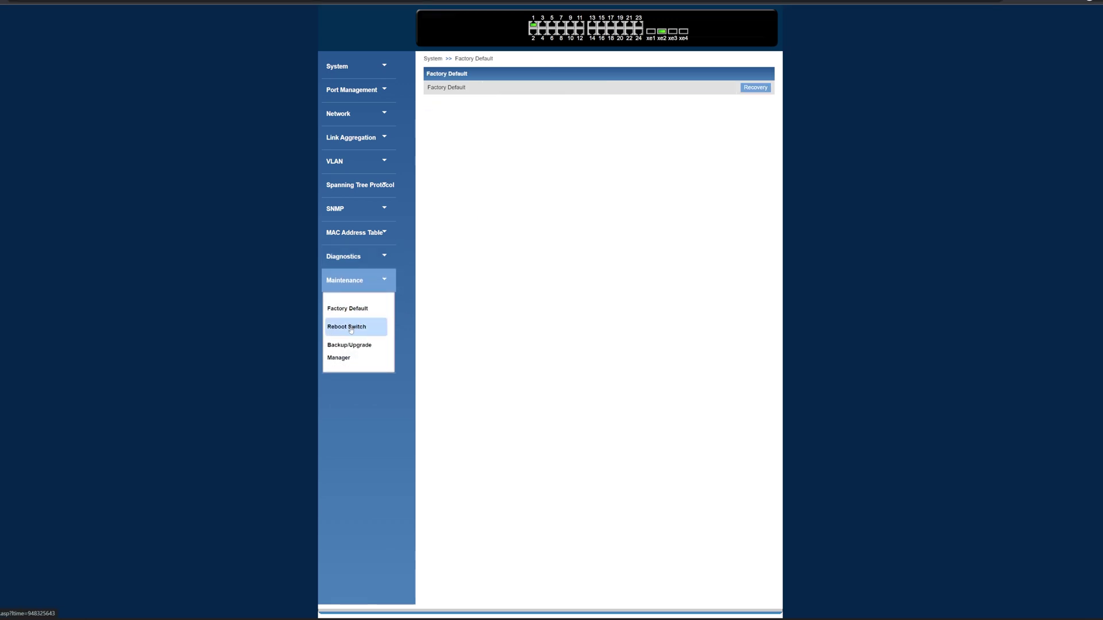
left_click(351, 331)
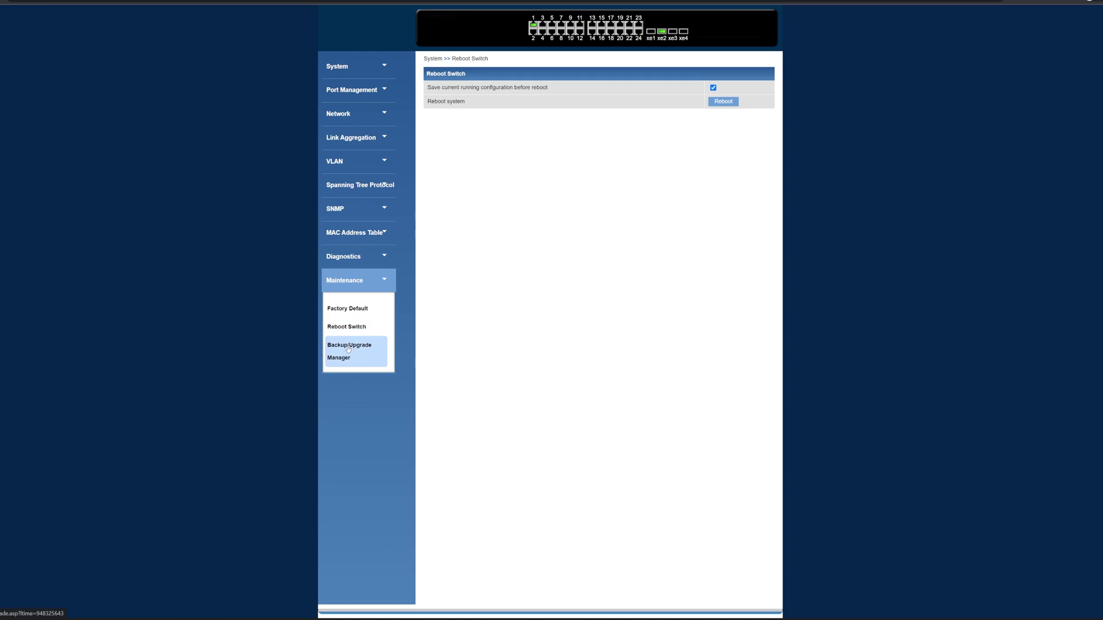
left_click(348, 350)
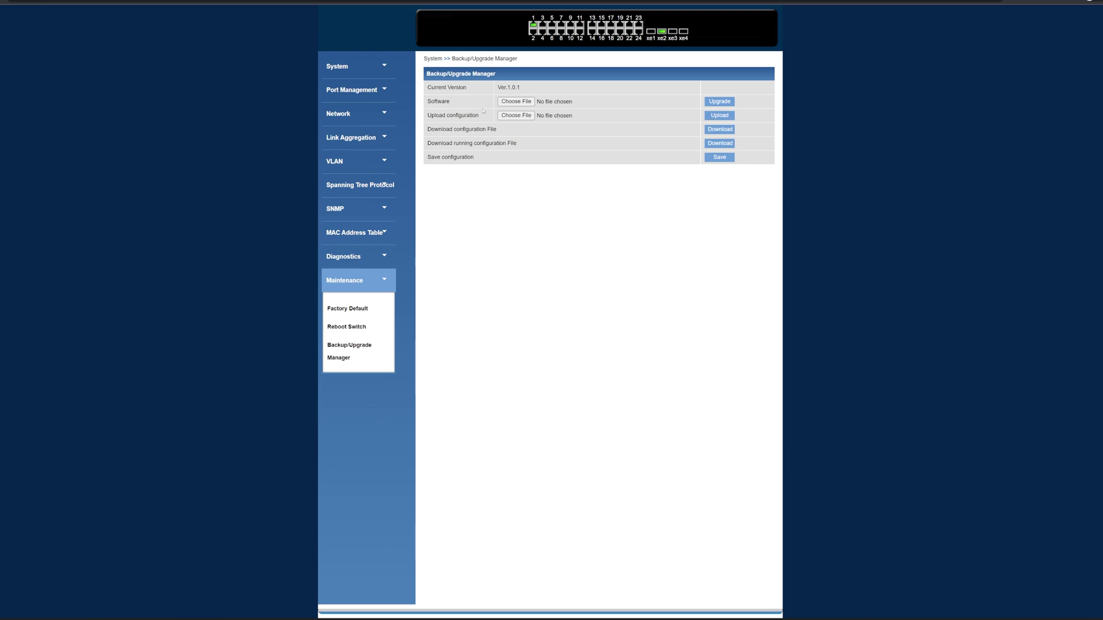
double_click(430, 102)
left_click(347, 74)
- Open the IP Subnet-based VLAN page under VLAN, showing an empty rule table
left_click(368, 236)
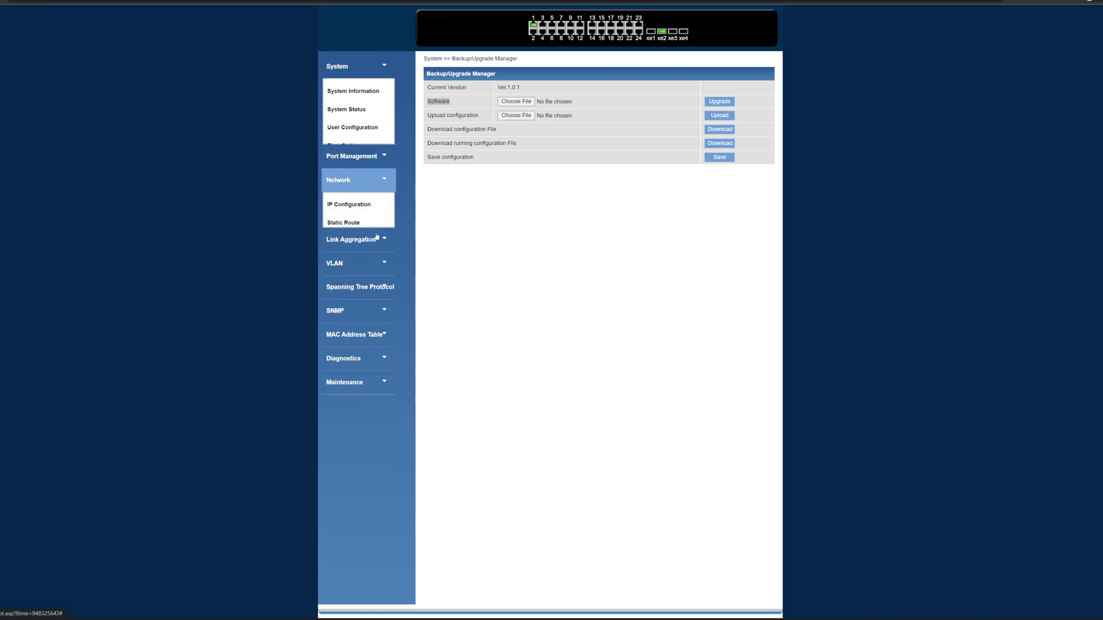
left_click(369, 225)
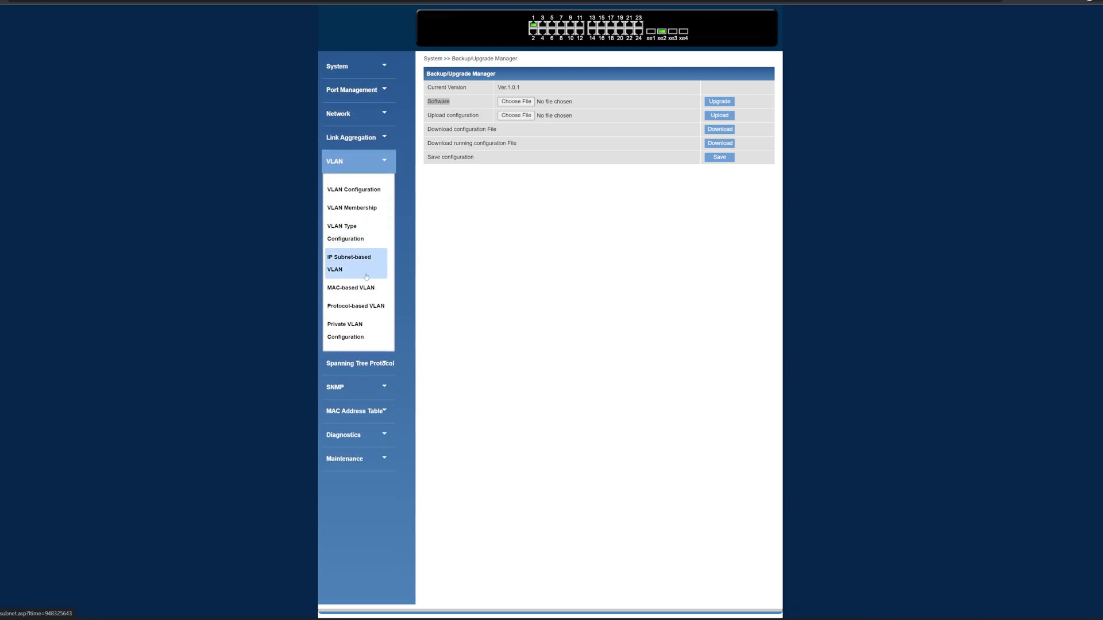
left_click(350, 262)
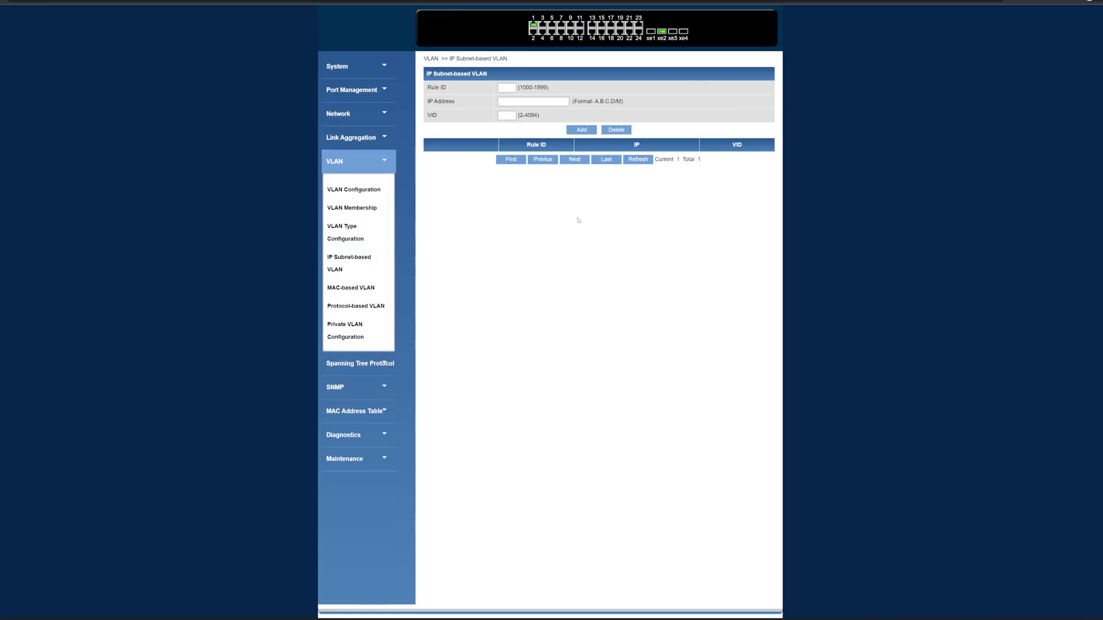